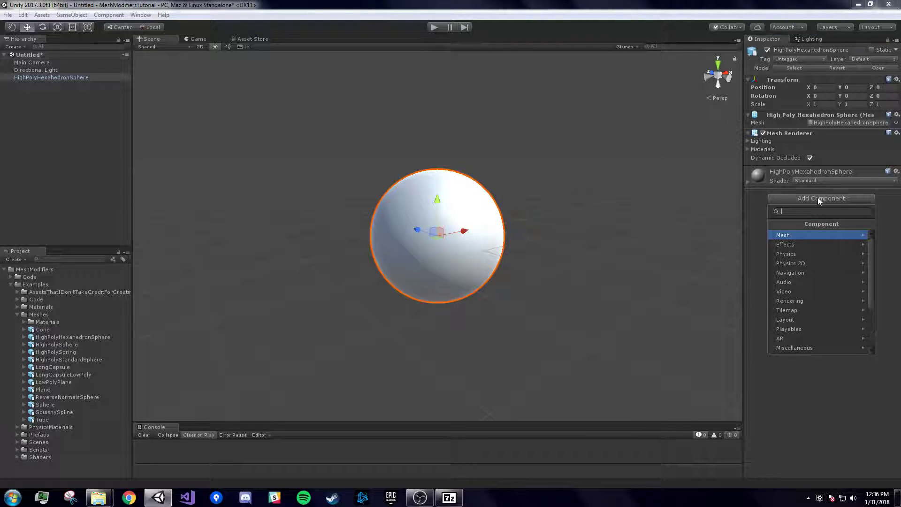
# - Add a Trig mesh modifier to the HighPolyHexahedronSphere and review its trig type options
pyautogui.scroll(-3, 830, 281)
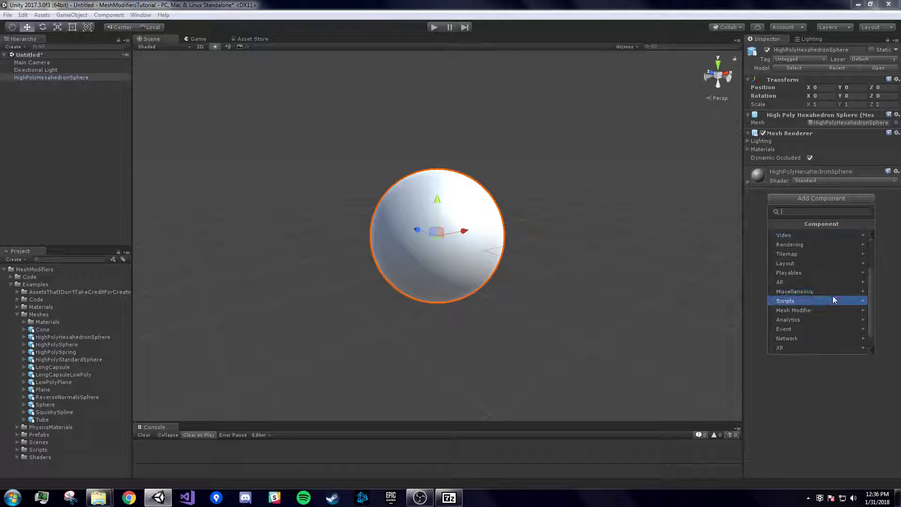
pyautogui.click(812, 299)
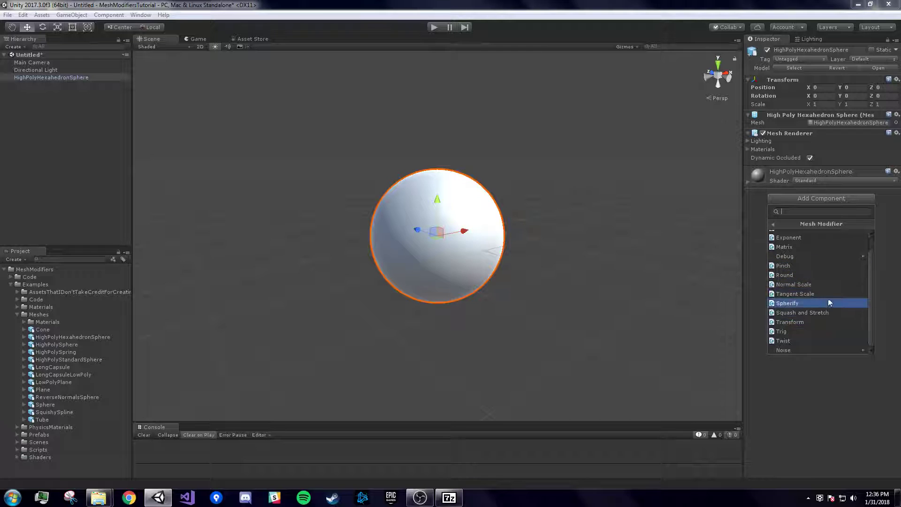
pyautogui.scroll(-2, 833, 282)
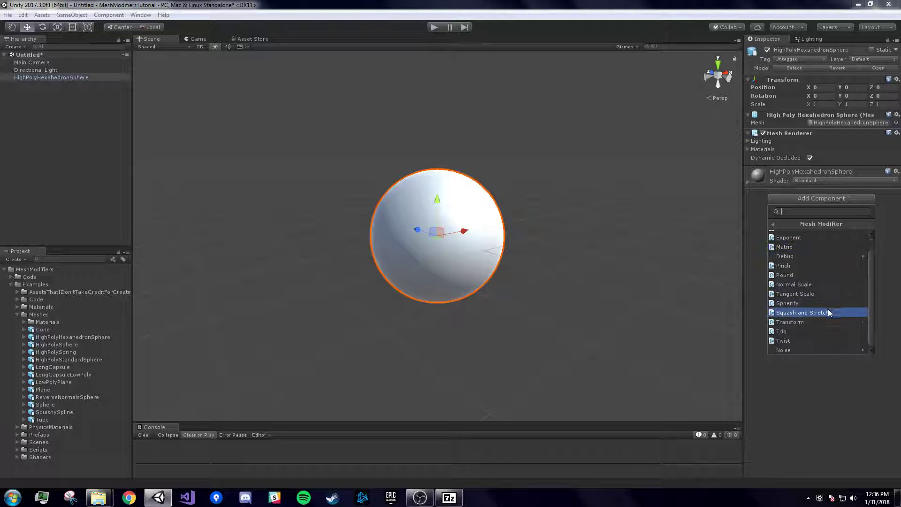
pyautogui.click(793, 330)
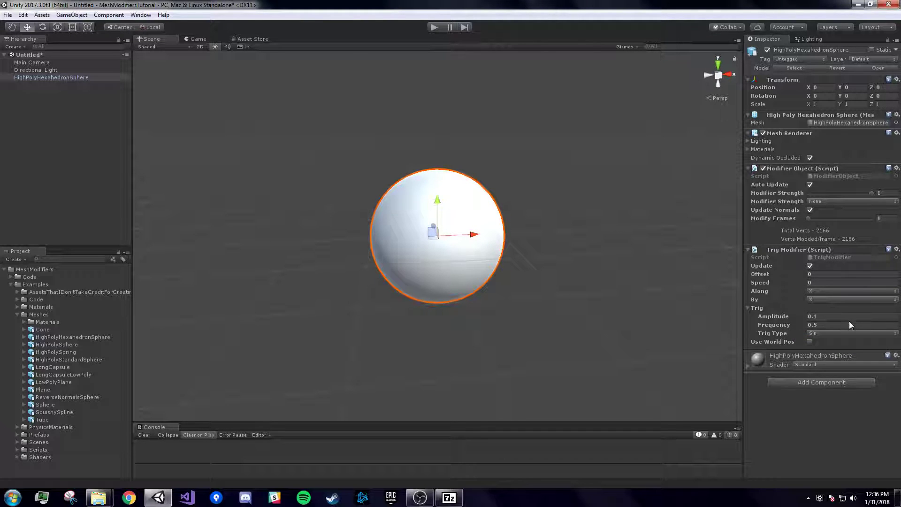
pyautogui.click(829, 332)
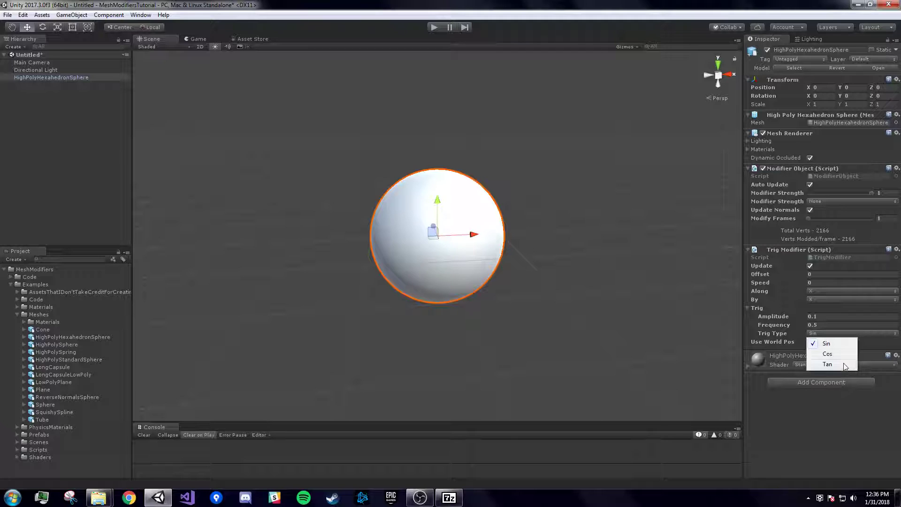
pyautogui.click(797, 452)
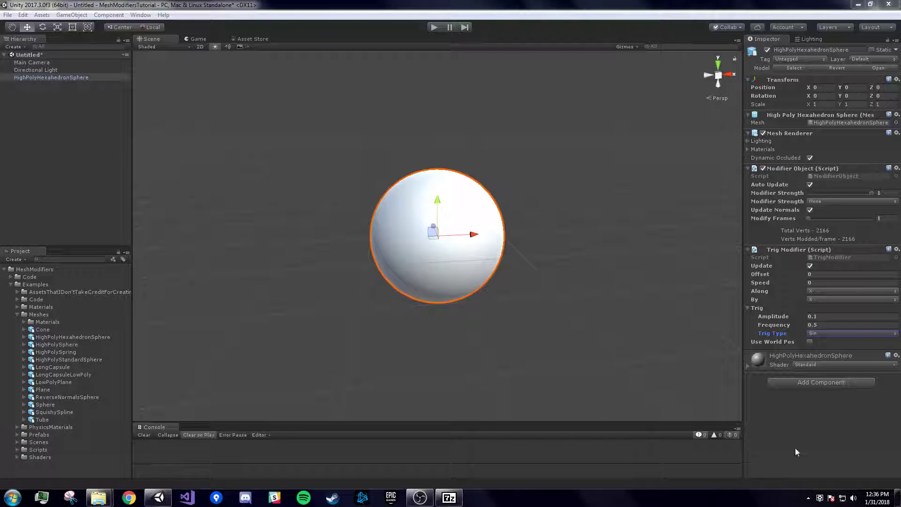
# - Start play mode, move the Modifier Object component above the Trig Modifier, and return to the Scene view
pyautogui.click(435, 27)
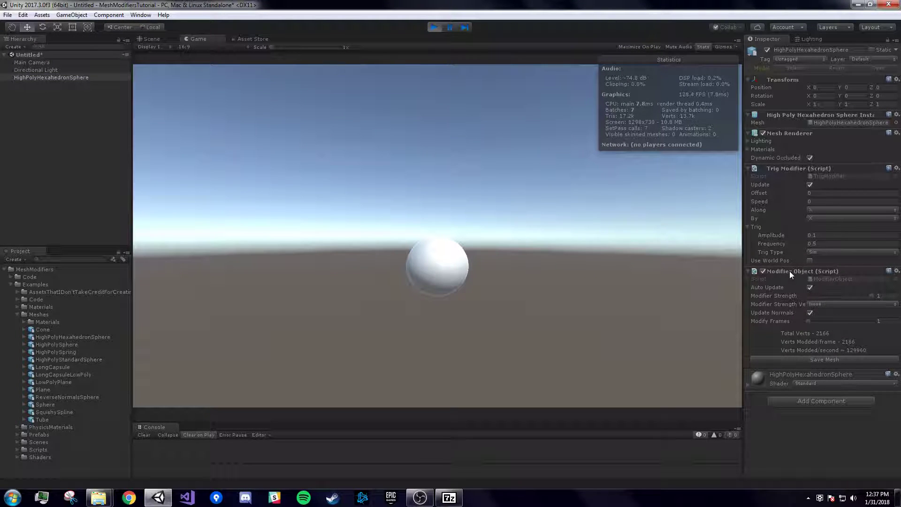
pyautogui.moveTo(789, 271); pyautogui.dragTo(790, 165)
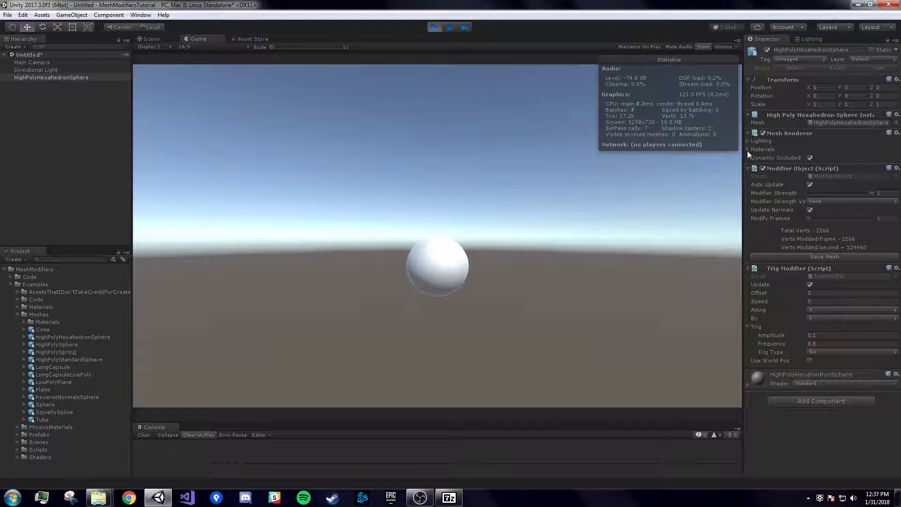
pyautogui.click(161, 38)
pyautogui.scroll(5, 547, 199)
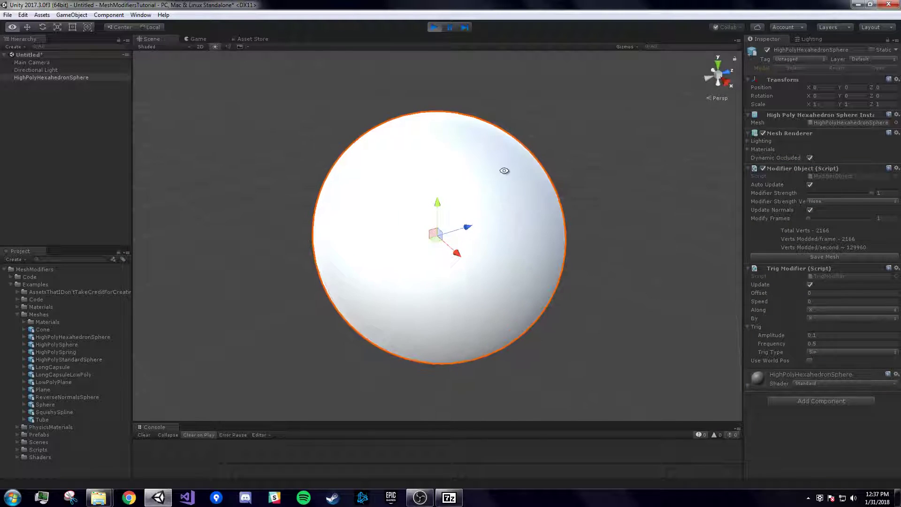
# - Set the Trig Modifier's amplitude to 2, its By axis to Z, and its frequency to about 2.68
pyautogui.moveTo(427, 174)
pyautogui.keyDown('alt'); pyautogui.mouseDown()
pyautogui.moveTo(535, 201)
pyautogui.moveTo(580, 177)
pyautogui.mouseUp(); pyautogui.keyUp('alt')
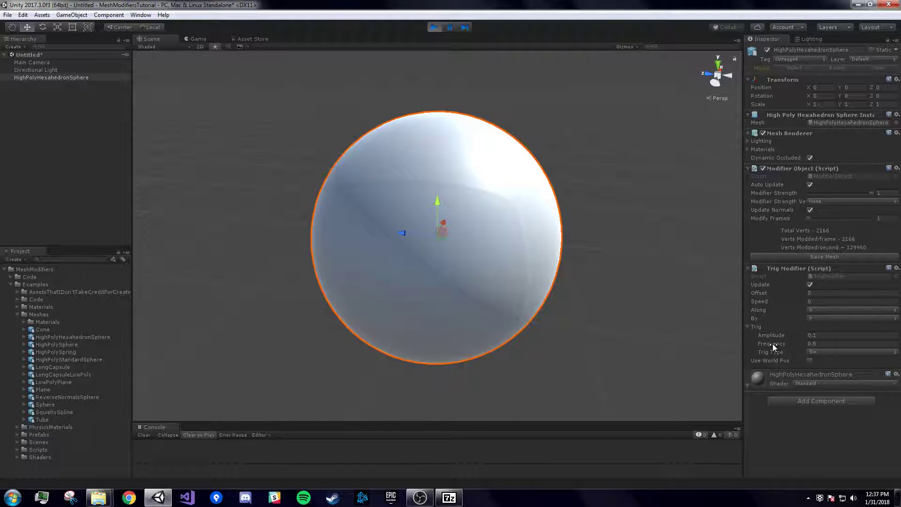
pyautogui.moveTo(773, 336); pyautogui.dragTo(799, 331)
pyautogui.click(815, 317)
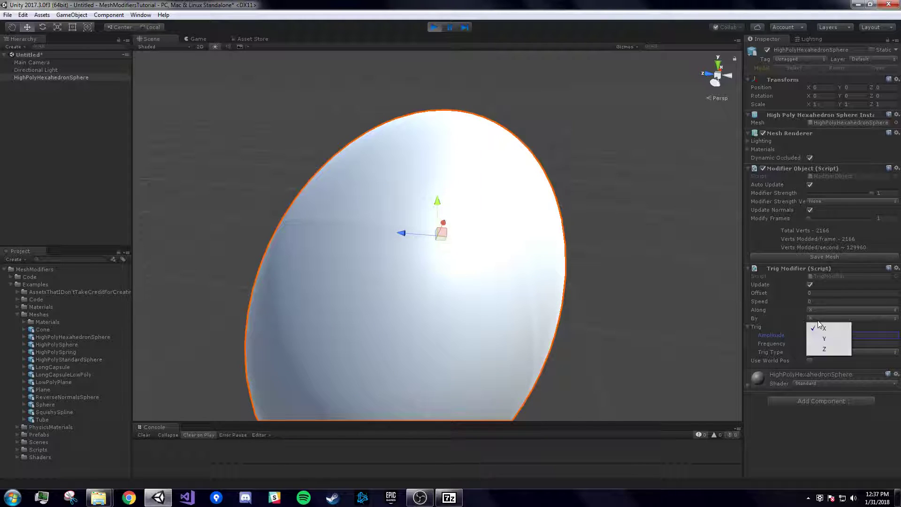
pyautogui.click(825, 350)
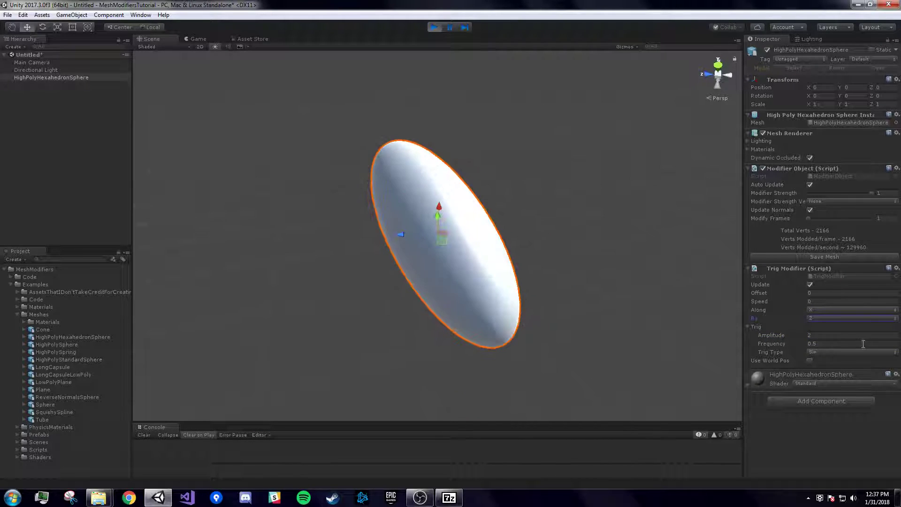
pyautogui.moveTo(772, 343); pyautogui.dragTo(805, 344)
pyautogui.keyDown('alt'); pyautogui.moveTo(615, 280); pyautogui.dragTo(518, 205); pyautogui.keyUp('alt')
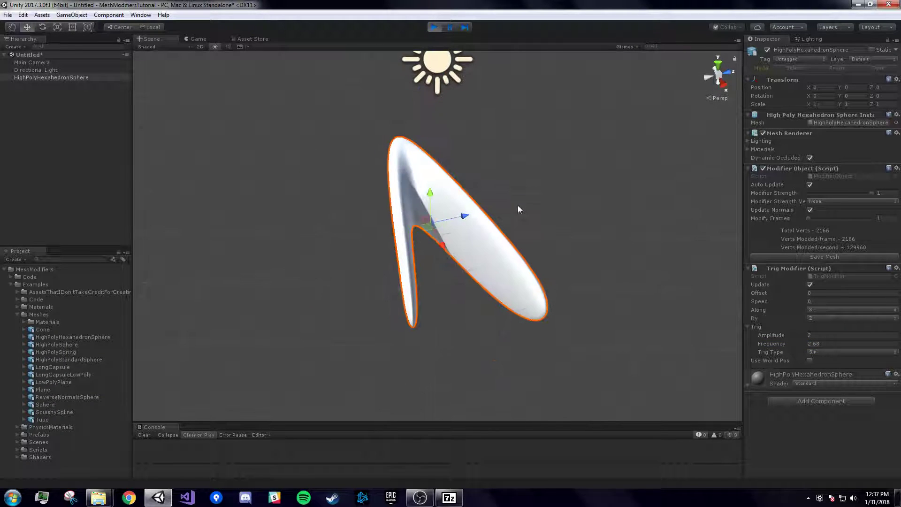
# - Try out the Modifier Object's strength slider, and switch Auto Update and Update Normals off and back on
pyautogui.moveTo(868, 194); pyautogui.dragTo(898, 208)
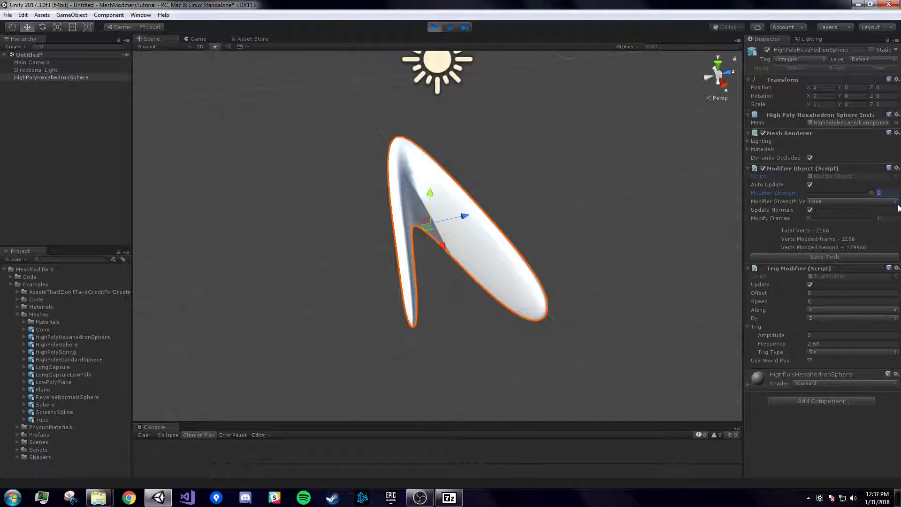
pyautogui.click(809, 185)
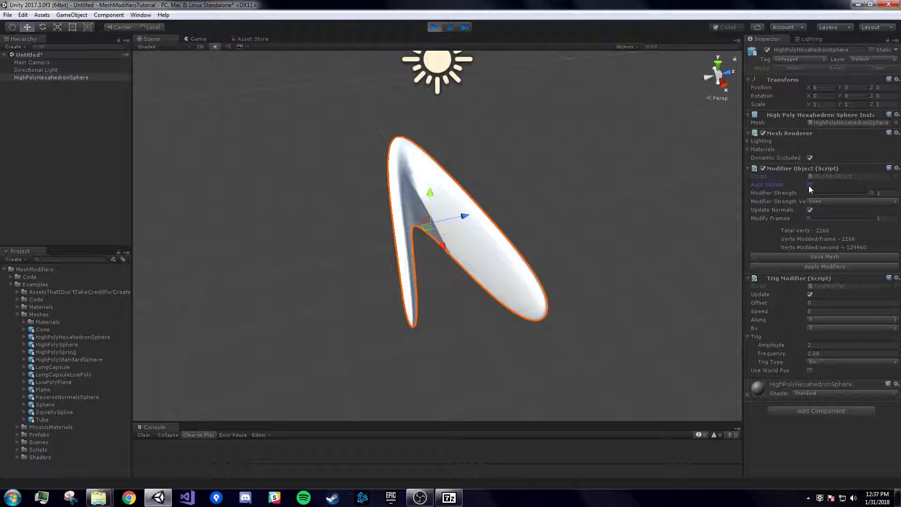
pyautogui.click(809, 185)
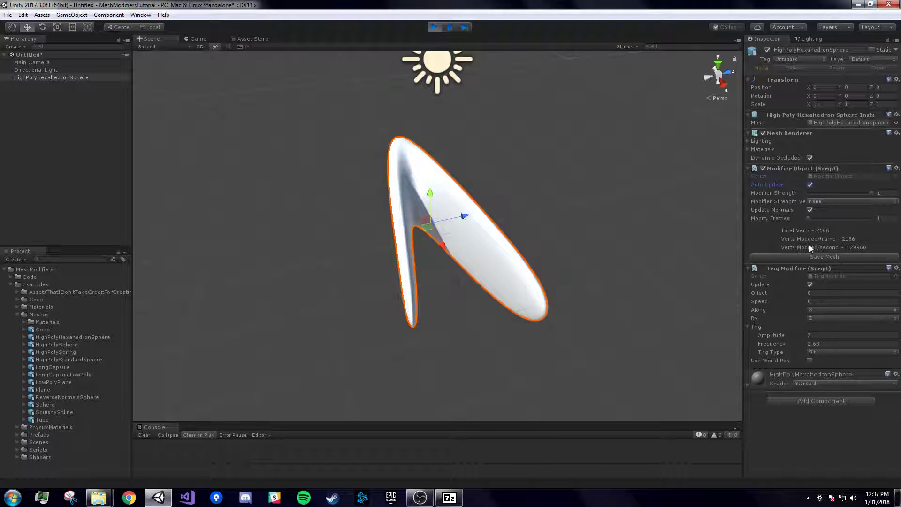
pyautogui.click(809, 211)
pyautogui.click(810, 210)
# - Examine the deformed mesh's shading from several angles and review the channel options for the modifier strength
pyautogui.scroll(5, 432, 206)
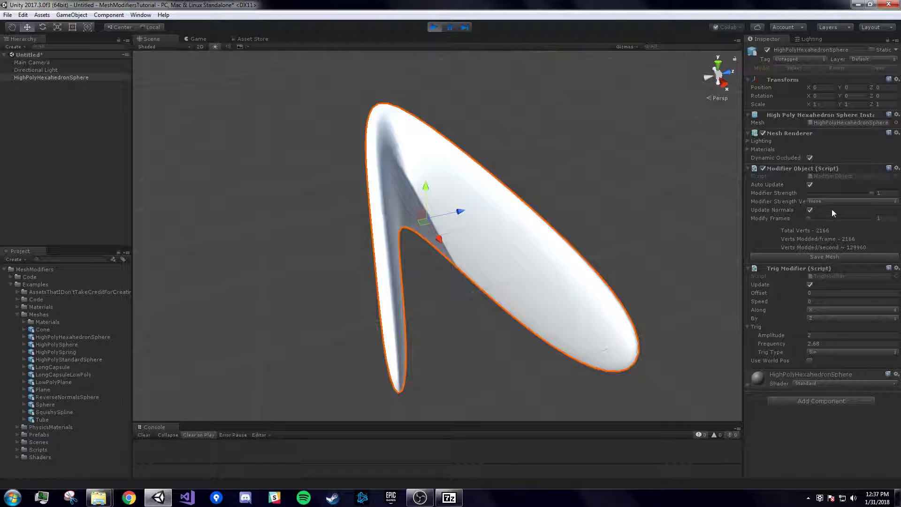
pyautogui.keyDown('alt'); pyautogui.moveTo(571, 183); pyautogui.dragTo(641, 153); pyautogui.keyUp('alt')
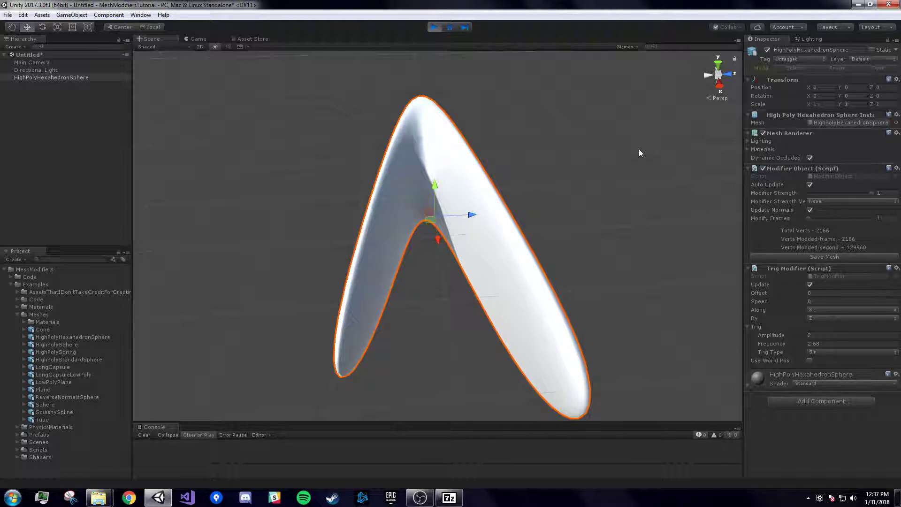
pyautogui.moveTo(481, 214)
pyautogui.keyDown('alt'); pyautogui.mouseDown()
pyautogui.moveTo(629, 173)
pyautogui.moveTo(490, 223)
pyautogui.mouseUp(); pyautogui.keyUp('alt')
pyautogui.click(852, 202)
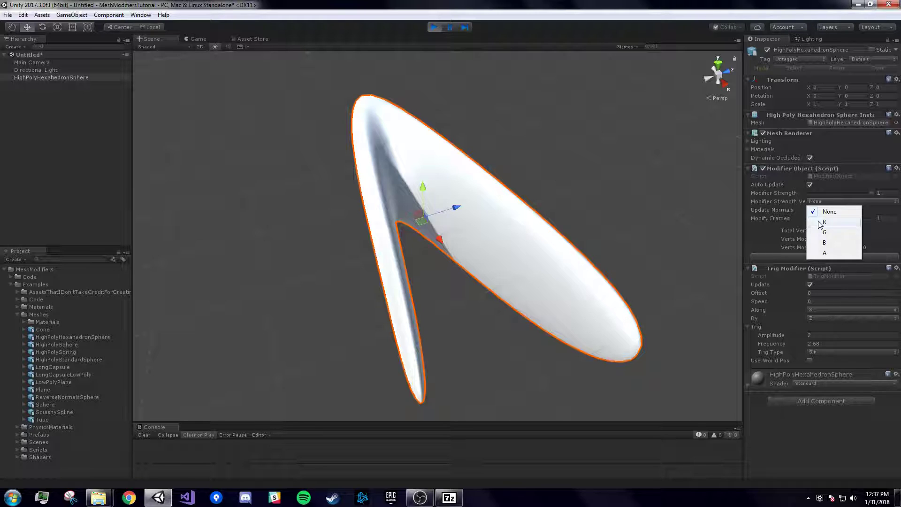
pyautogui.click(835, 460)
# - Set the Trig Modifier's speed to 2 and inspect the animated wave from several angles
pyautogui.keyDown('alt'); pyautogui.moveTo(569, 221); pyautogui.dragTo(619, 195); pyautogui.keyUp('alt')
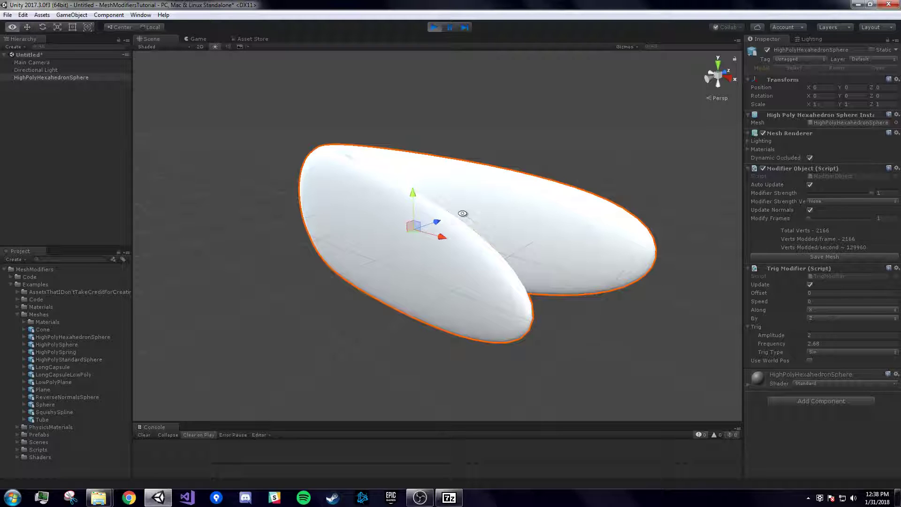
pyautogui.keyDown('alt'); pyautogui.moveTo(462, 217); pyautogui.dragTo(288, 236); pyautogui.keyUp('alt')
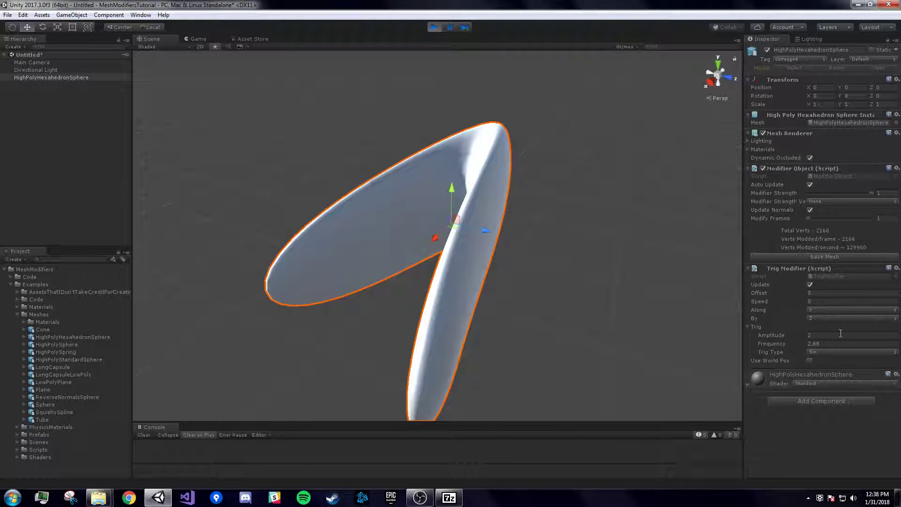
pyautogui.click(816, 304)
pyautogui.write('2')
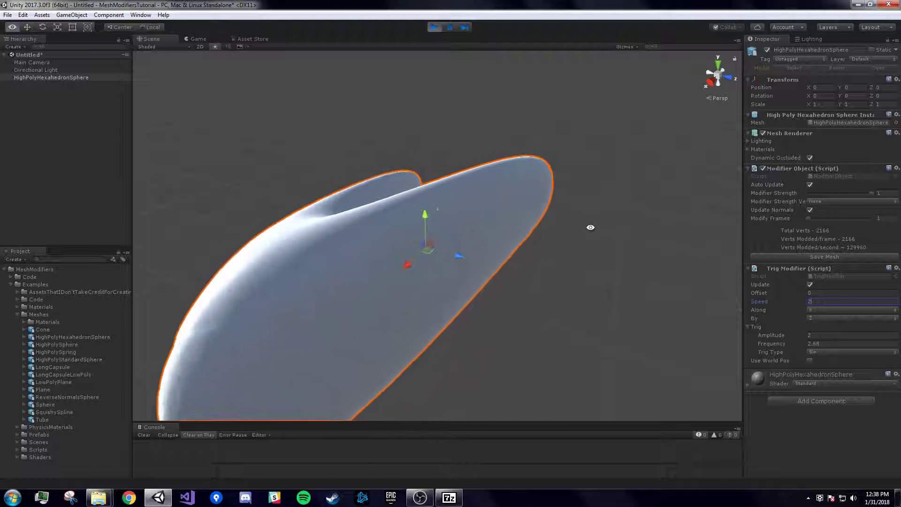
pyautogui.keyDown('alt'); pyautogui.moveTo(589, 227); pyautogui.dragTo(694, 228); pyautogui.keyUp('alt')
pyautogui.keyDown('alt'); pyautogui.moveTo(613, 229); pyautogui.dragTo(551, 253); pyautogui.keyUp('alt')
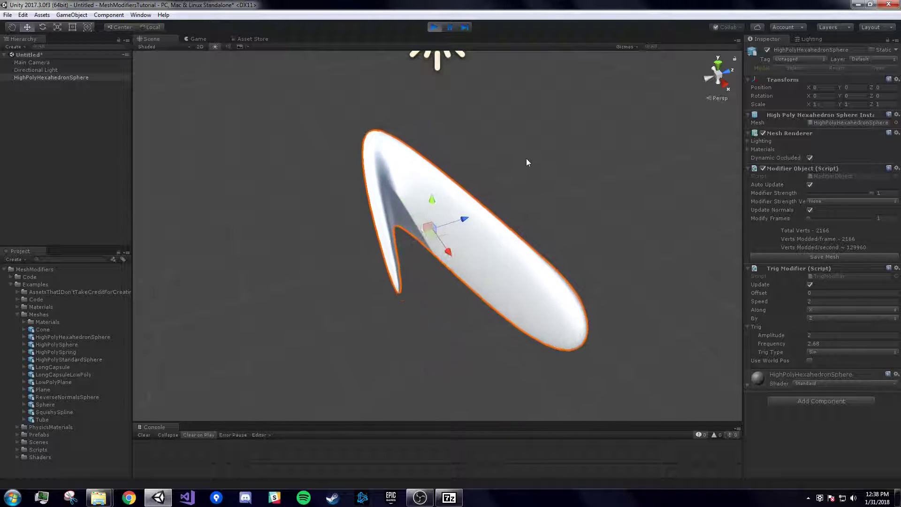
pyautogui.keyDown('alt'); pyautogui.moveTo(522, 156); pyautogui.dragTo(555, 231); pyautogui.keyUp('alt')
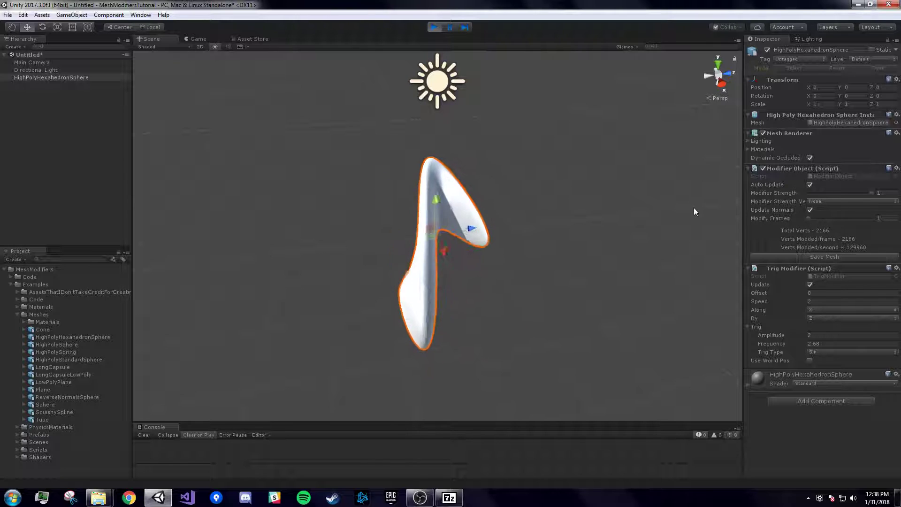
# - Set the Modifier Object's Modify Frames to 2 and inspect the animated mesh from all sides
pyautogui.moveTo(810, 218); pyautogui.dragTo(815, 218)
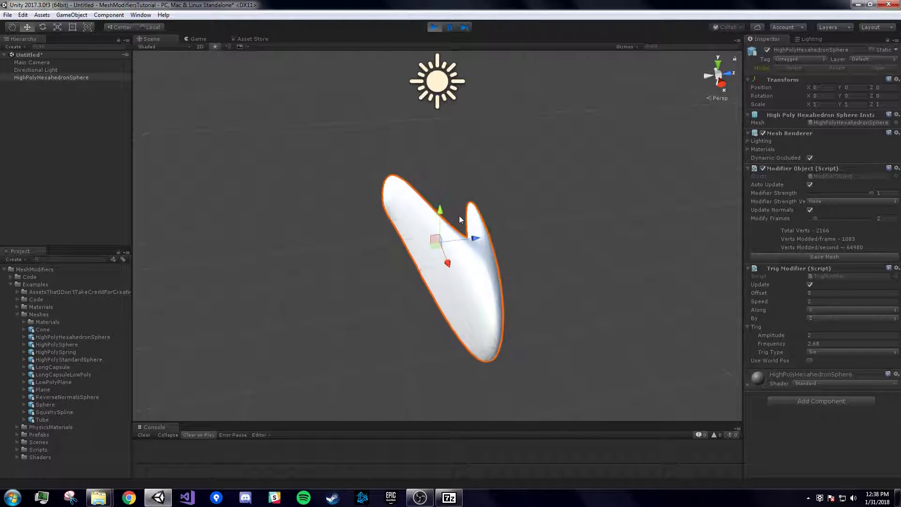
pyautogui.keyDown('alt'); pyautogui.moveTo(565, 205); pyautogui.dragTo(595, 241); pyautogui.keyUp('alt')
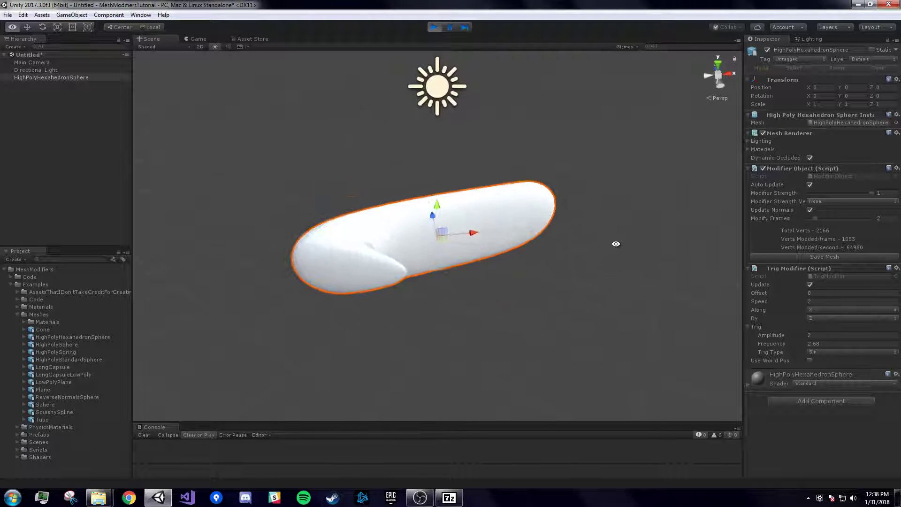
pyautogui.keyDown('alt'); pyautogui.moveTo(521, 213); pyautogui.dragTo(594, 245); pyautogui.keyUp('alt')
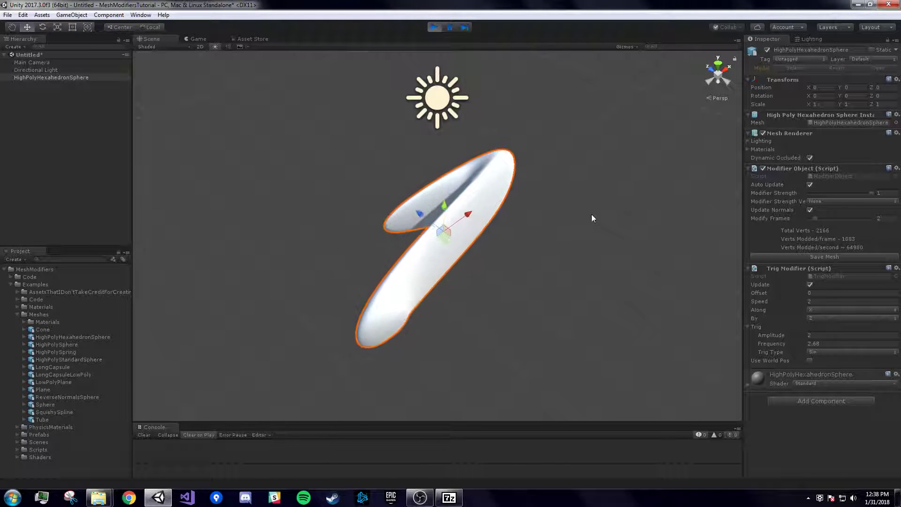
pyautogui.keyDown('alt'); pyautogui.moveTo(591, 218); pyautogui.dragTo(653, 206); pyautogui.keyUp('alt')
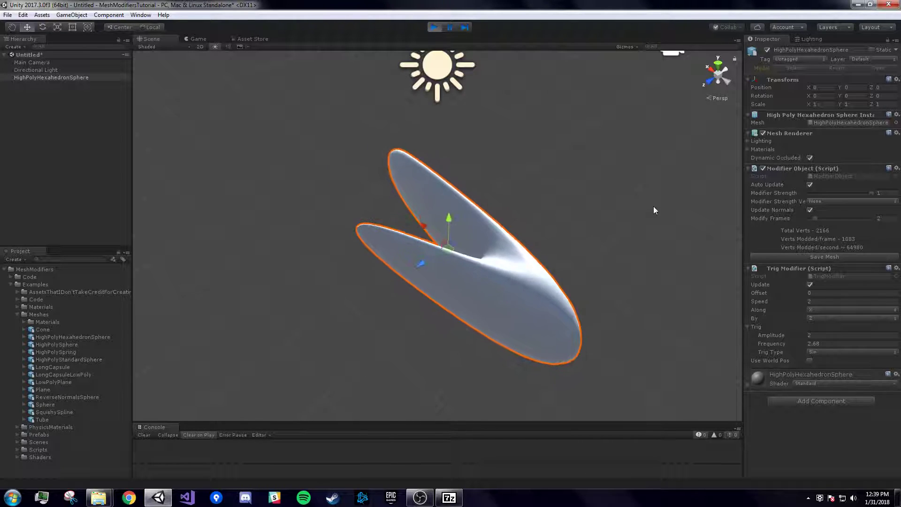
pyautogui.keyDown('alt'); pyautogui.moveTo(573, 224); pyautogui.dragTo(820, 219); pyautogui.keyUp('alt')
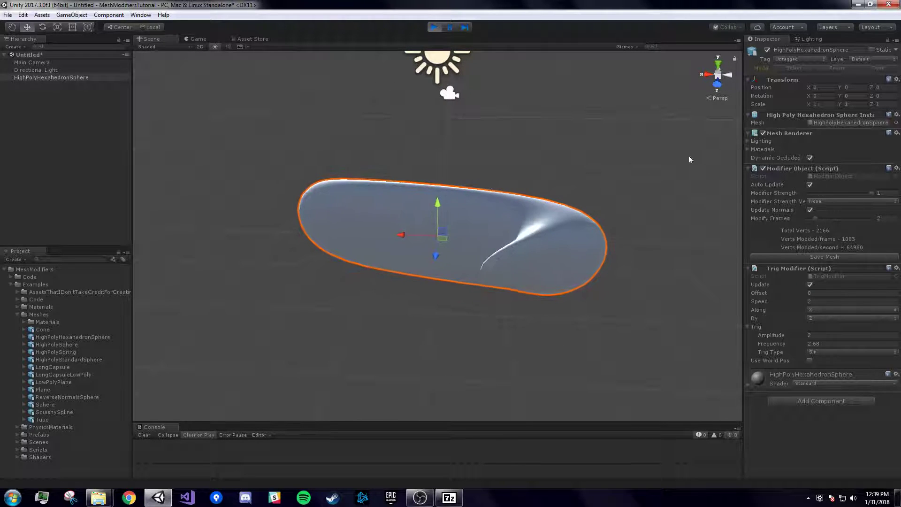
# - Show the Game view and add a Voronoi noise modifier to the HighPolyHexahedronSphere
pyautogui.click(196, 38)
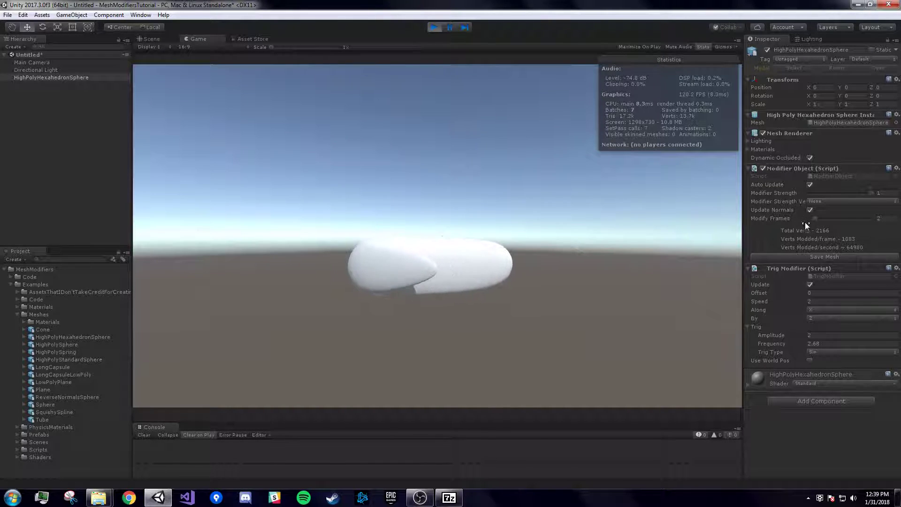
pyautogui.rightClick(786, 269)
pyautogui.click(825, 320)
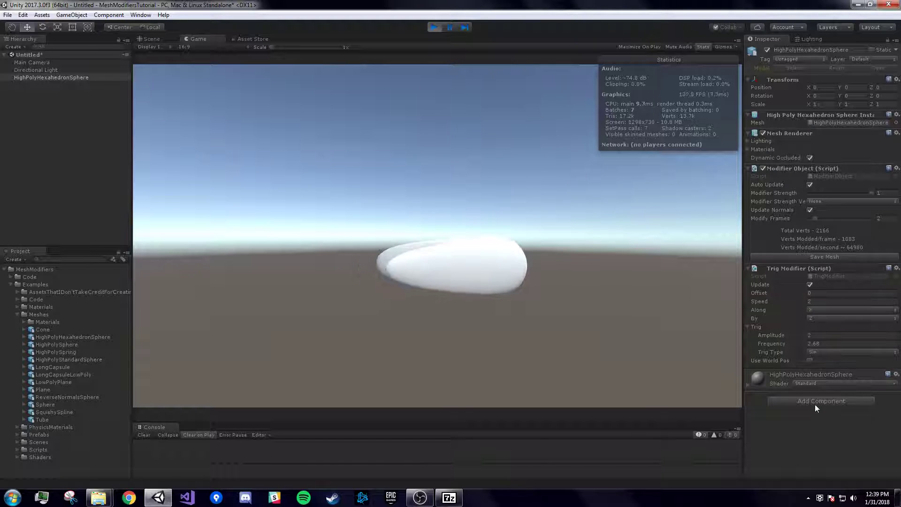
pyautogui.click(817, 403)
pyautogui.scroll(-2, 817, 361)
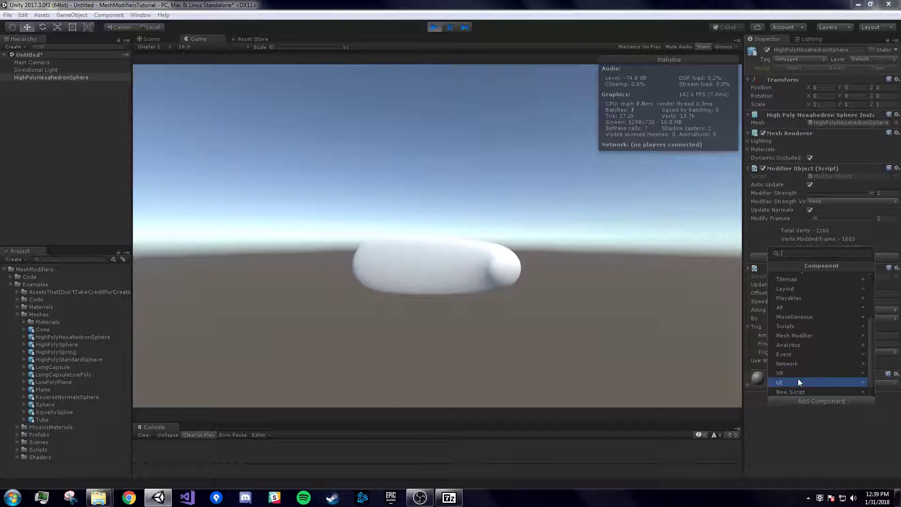
pyautogui.click(809, 339)
pyautogui.scroll(-1, 793, 319)
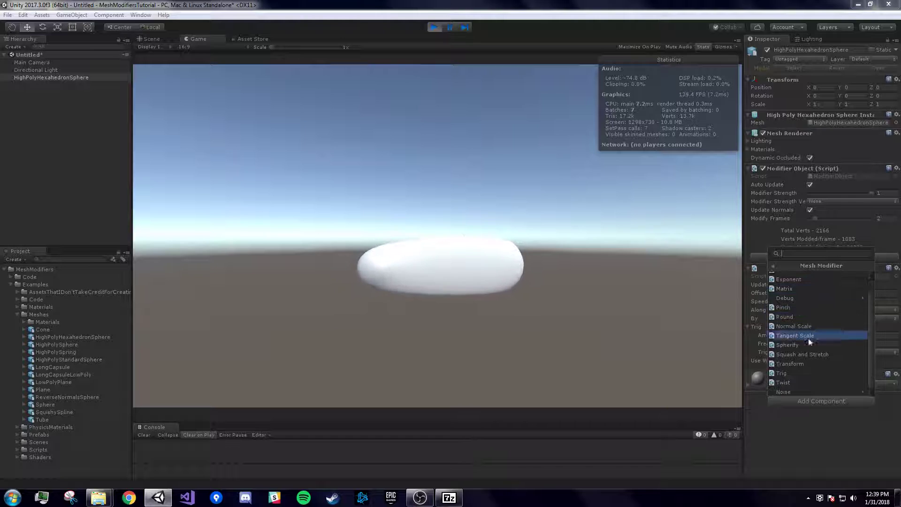
pyautogui.click(814, 394)
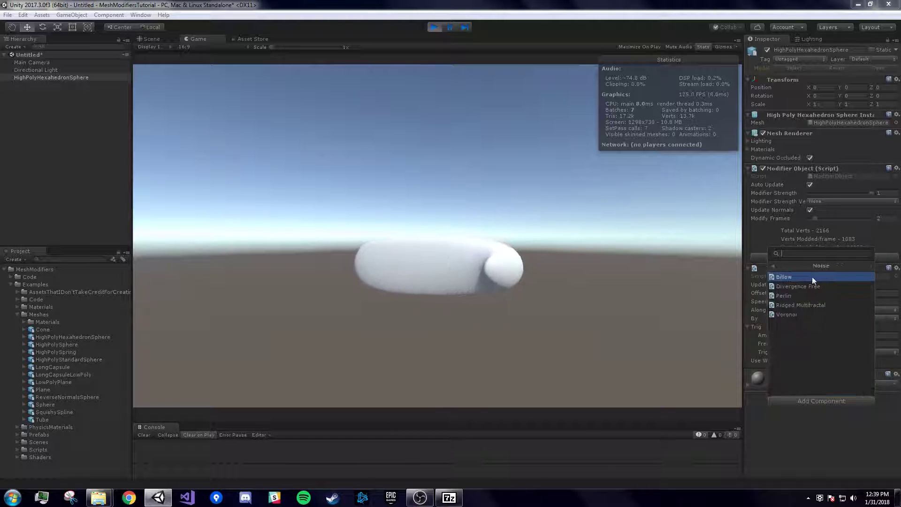
pyautogui.click(784, 314)
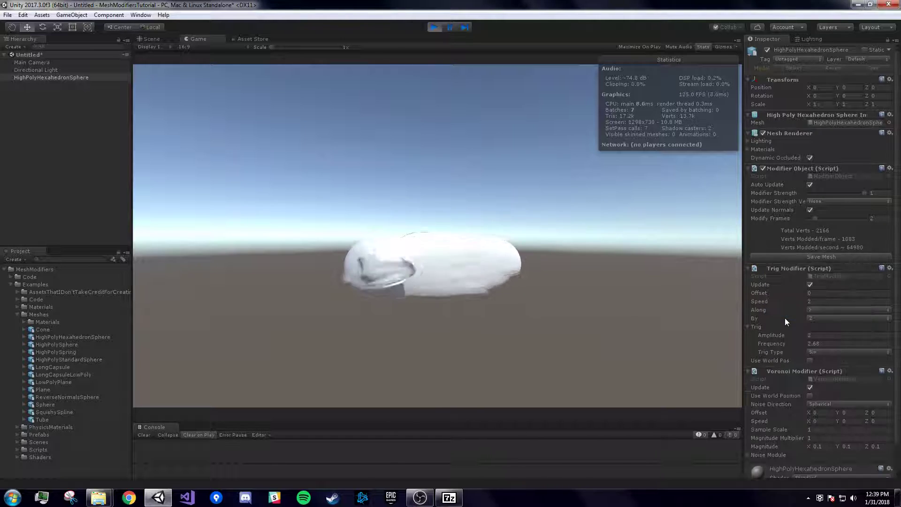
# - Inspect the Voronoi-deformed mesh in the Scene view and check the frame rate statistics in the Game view
pyautogui.click(155, 39)
pyautogui.keyDown('alt'); pyautogui.moveTo(705, 184); pyautogui.dragTo(579, 141); pyautogui.keyUp('alt')
pyautogui.click(197, 39)
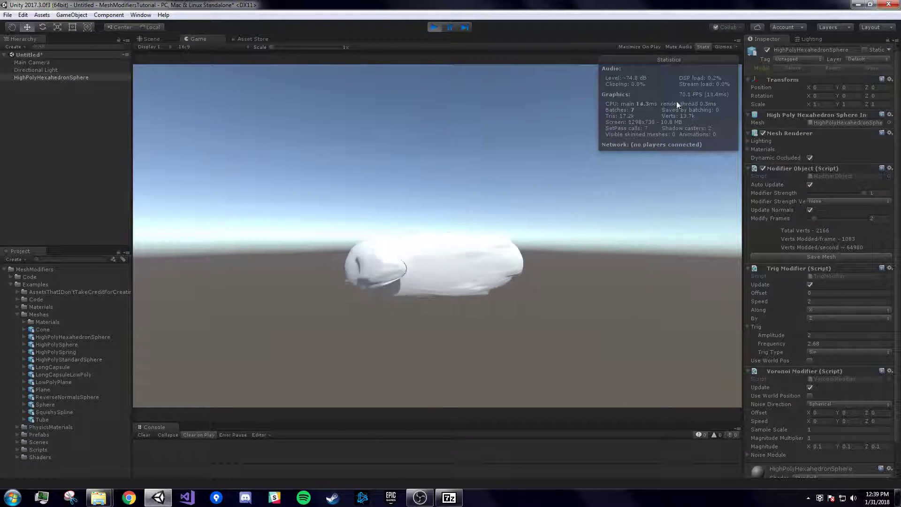
# - Step the Modifier Object's Modify Frames through 1, 2 and 3 while comparing the frame rate statistics
pyautogui.scroll(-2, 834, 258)
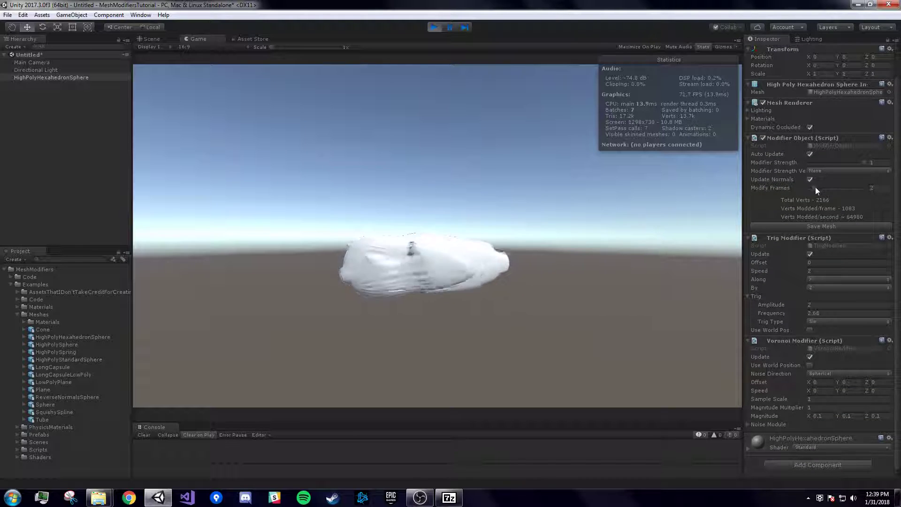
pyautogui.moveTo(816, 187); pyautogui.dragTo(804, 187)
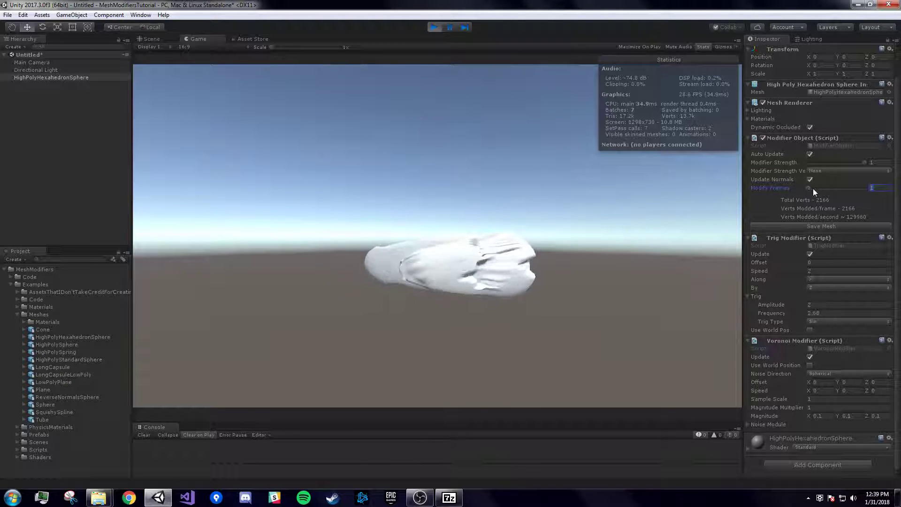
pyautogui.moveTo(809, 189); pyautogui.dragTo(813, 189)
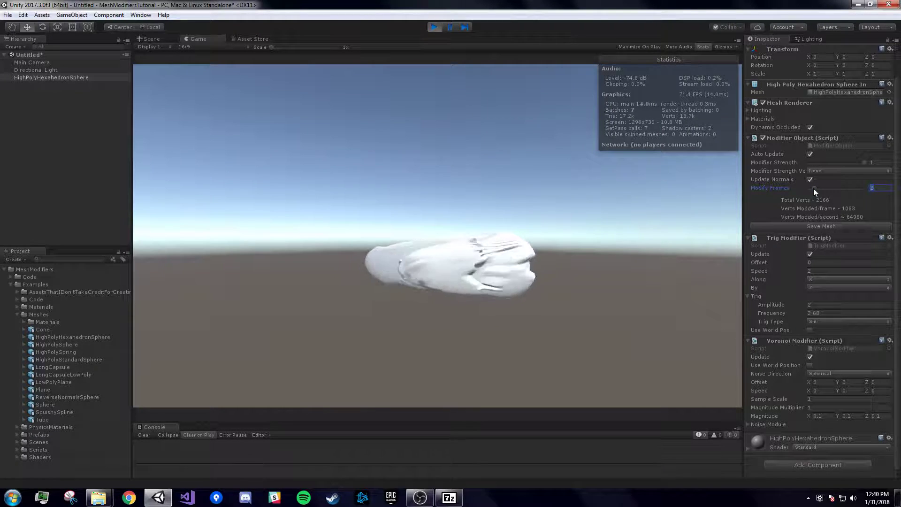
pyautogui.moveTo(813, 188); pyautogui.dragTo(816, 188)
# - Deselect the sphere in the Scene view and compare its animation from far away and close up
pyautogui.click(150, 39)
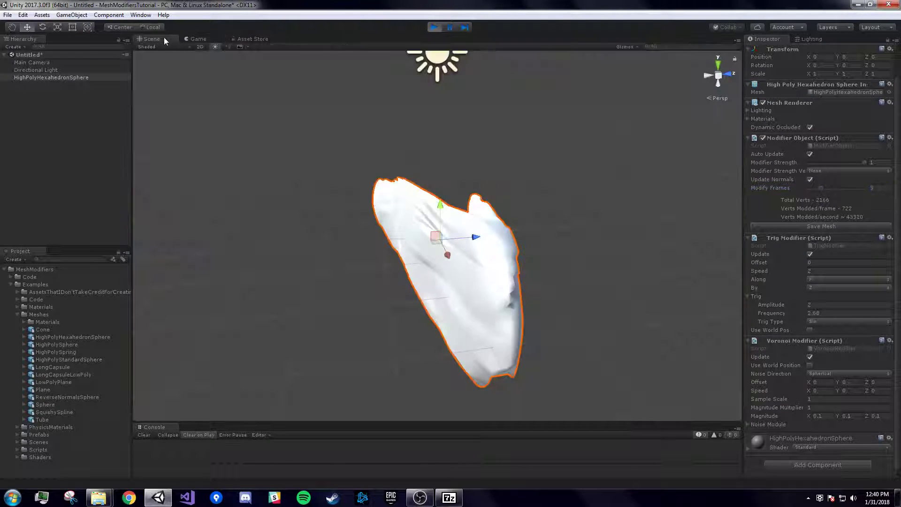
pyautogui.scroll(-4, 438, 237)
pyautogui.scroll(-2, 439, 237)
pyautogui.click(598, 252)
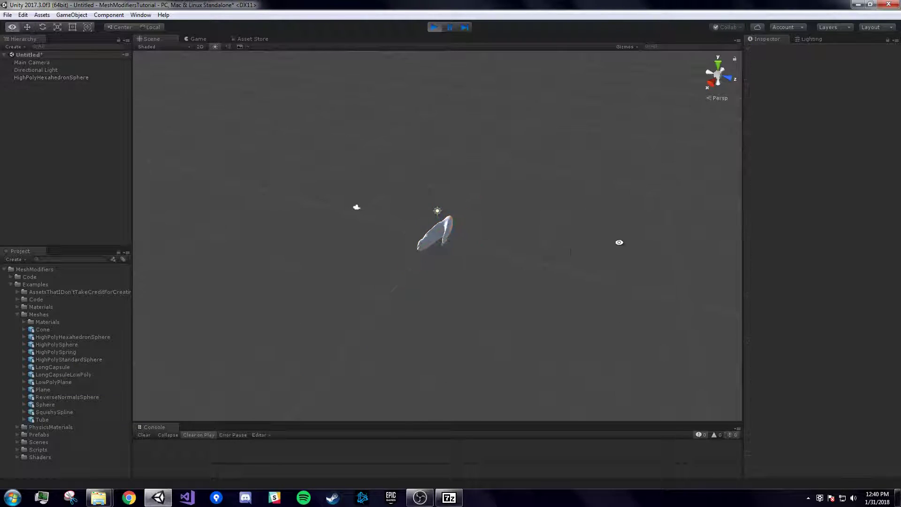
pyautogui.scroll(1, 387, 235)
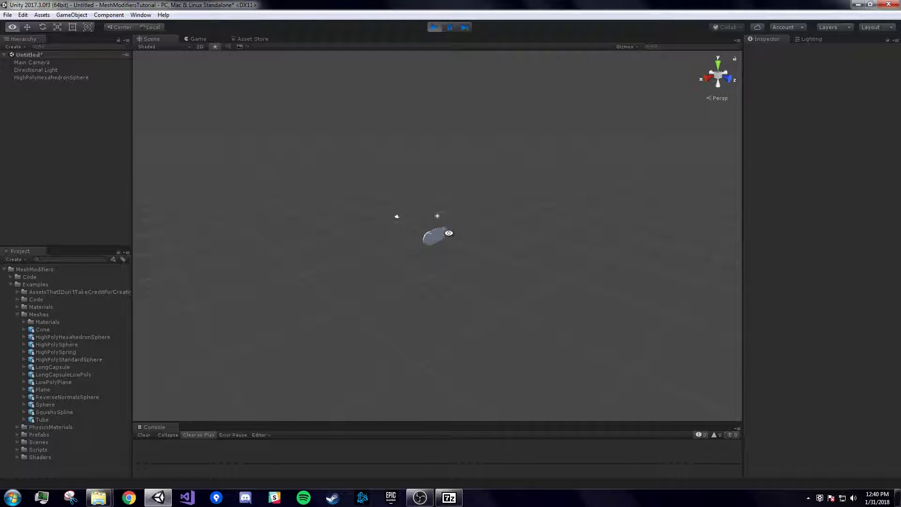
pyautogui.scroll(-2, 491, 246)
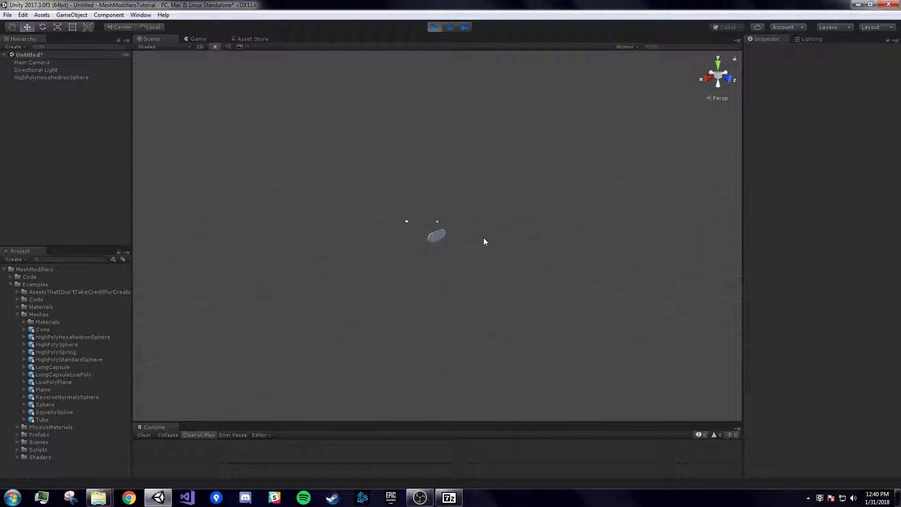
pyautogui.moveTo(490, 227)
pyautogui.keyDown('alt'); pyautogui.mouseDown()
pyautogui.moveTo(522, 204)
pyautogui.moveTo(466, 221)
pyautogui.moveTo(461, 209)
pyautogui.moveTo(485, 212)
pyautogui.mouseUp(); pyautogui.keyUp('alt')
pyautogui.keyDown('alt'); pyautogui.moveTo(509, 223); pyautogui.dragTo(680, 193, button='right'); pyautogui.keyUp('alt')
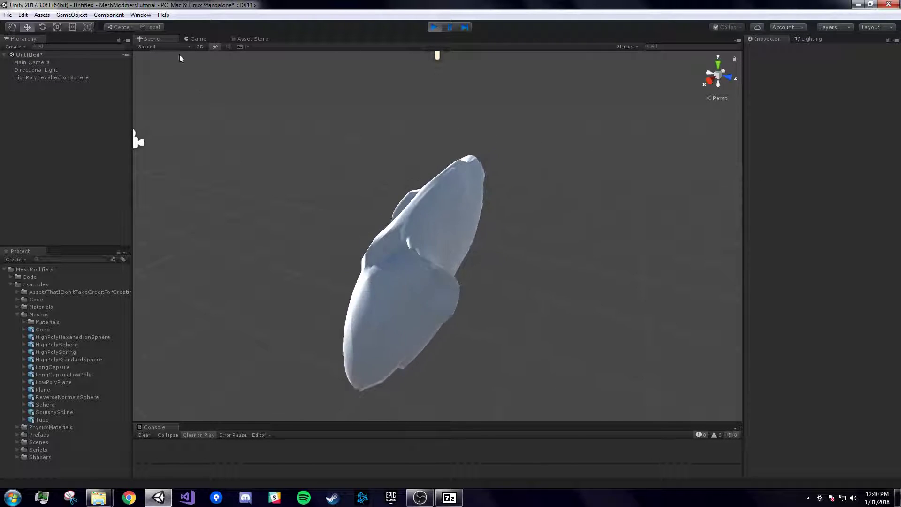
# - Set the sphere's Modify Frames to 10 and check both the animation in the Scene view and the Game view's frame rate
pyautogui.click(196, 39)
pyautogui.click(65, 77)
pyautogui.moveTo(820, 218); pyautogui.dragTo(862, 218)
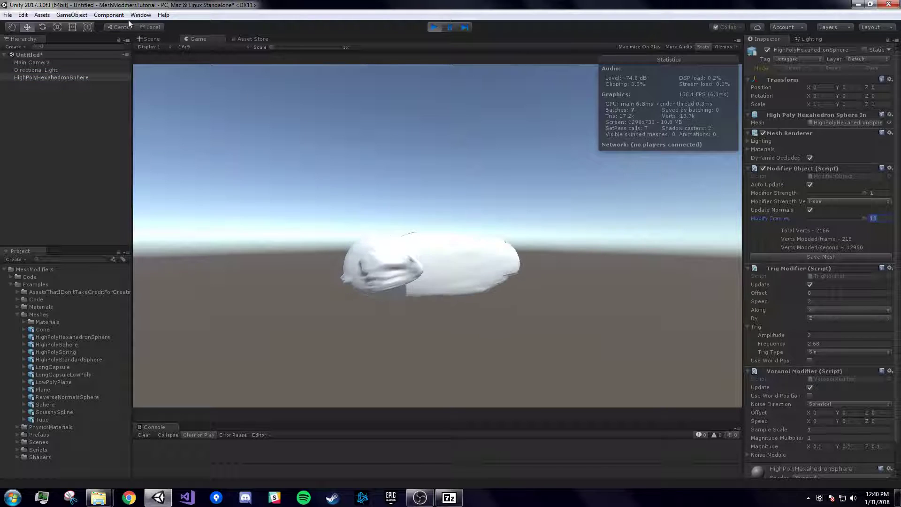
pyautogui.click(149, 38)
pyautogui.keyDown('alt'); pyautogui.moveTo(412, 222); pyautogui.dragTo(418, 173); pyautogui.keyUp('alt')
pyautogui.click(198, 39)
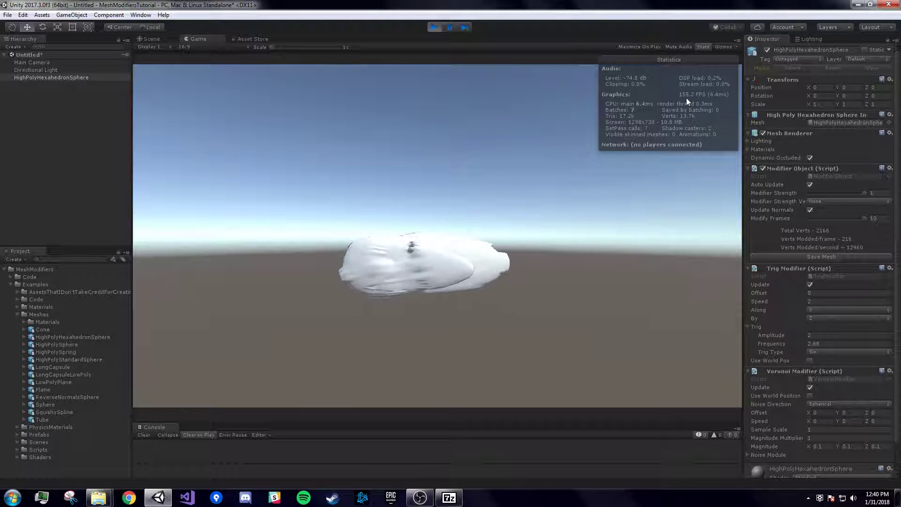
# - Examine how the slowly updated mesh animates at a distance and nearer in the Scene view with nothing selected
pyautogui.click(150, 38)
pyautogui.scroll(-3, 416, 284)
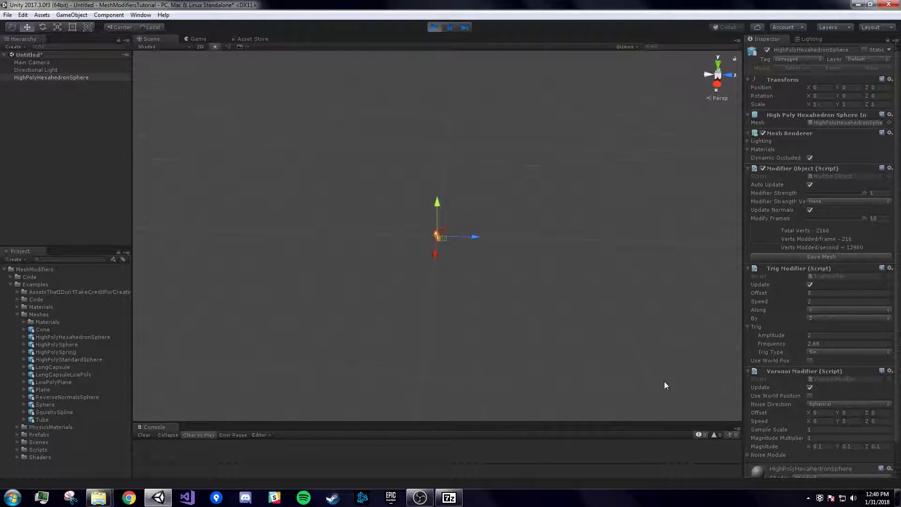
pyautogui.click(584, 342)
pyautogui.scroll(-2, 573, 318)
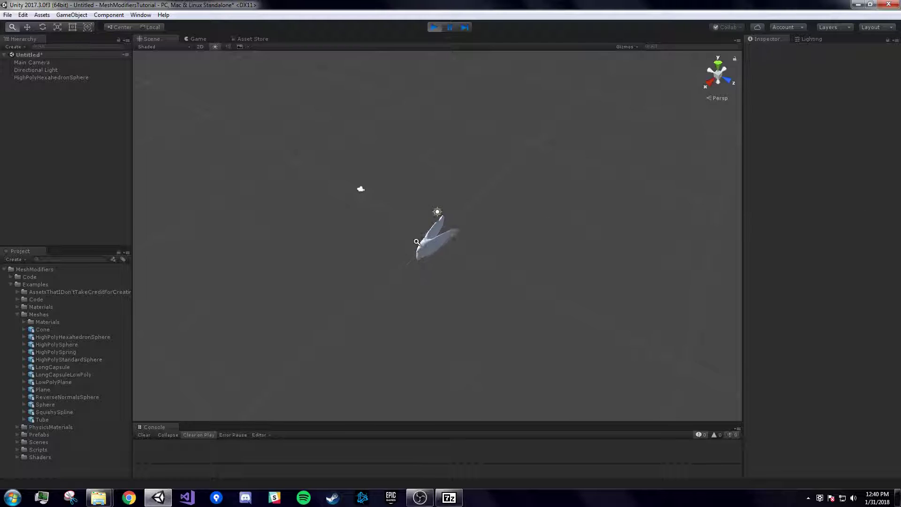
pyautogui.scroll(3, 417, 242)
# - Move the Voronoi Modifier above the Trig Modifier in the HighPolyHexahedronSphere's component order
pyautogui.click(64, 77)
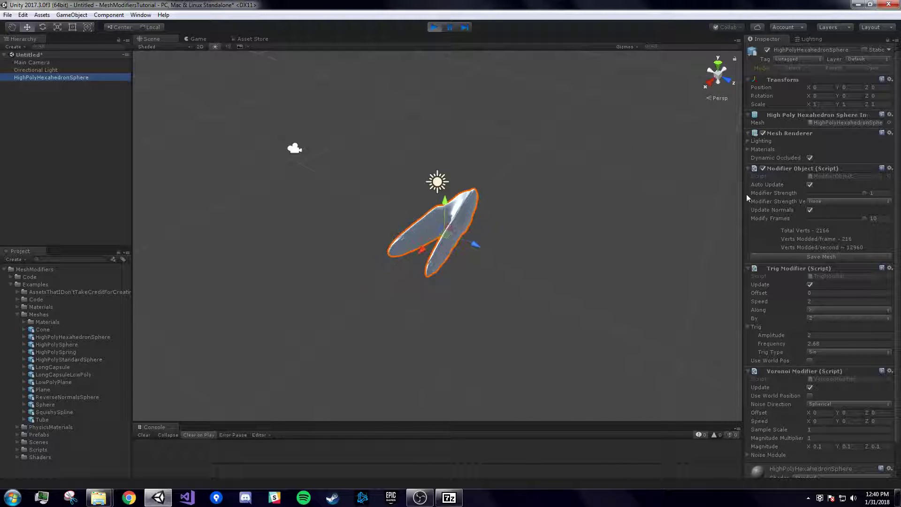
pyautogui.scroll(-3, 798, 216)
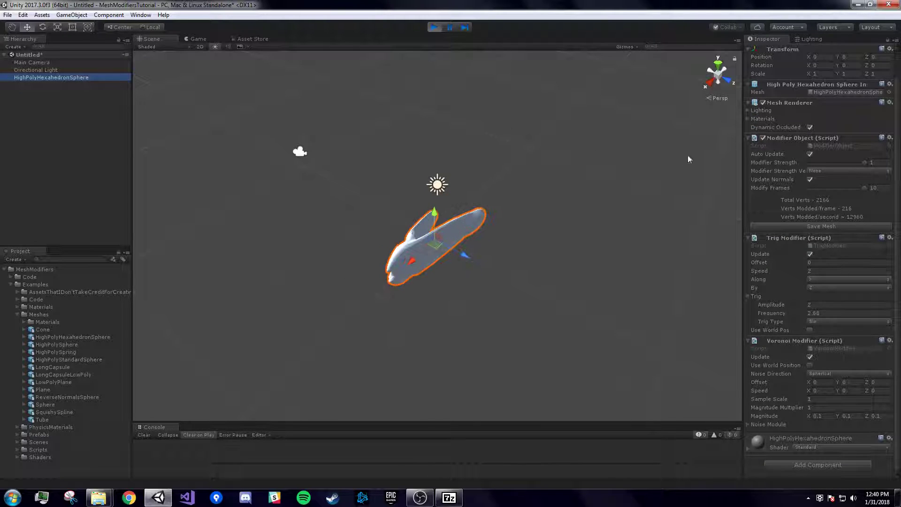
pyautogui.click(833, 464)
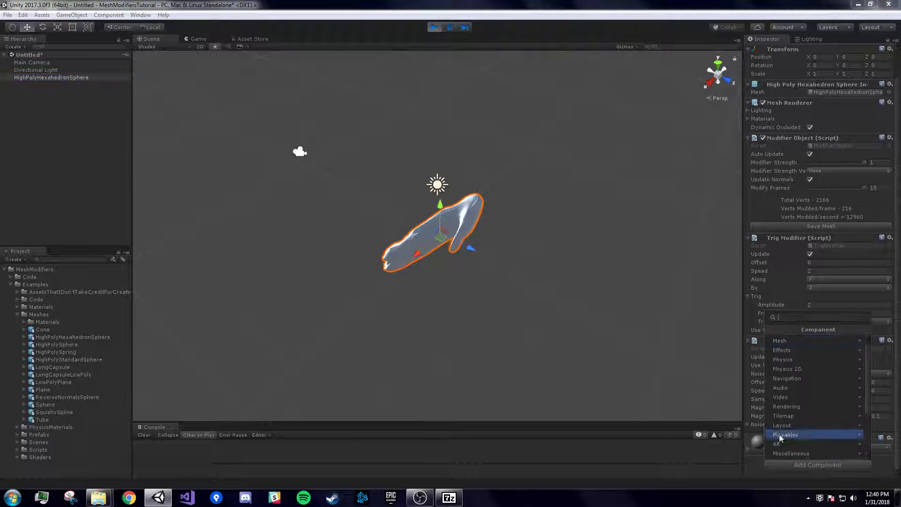
pyautogui.click(764, 465)
pyautogui.moveTo(793, 340); pyautogui.dragTo(789, 234)
pyautogui.scroll(2, 585, 223)
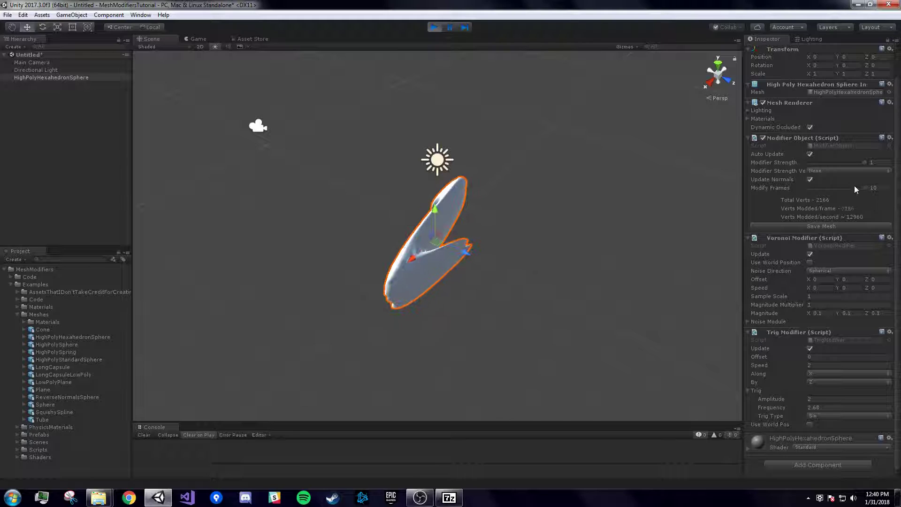
# - Set the Modifier Object's Modify Frames to 1 and look through the Mesh Modifier components available for the sphere
pyautogui.moveTo(863, 188); pyautogui.dragTo(769, 196)
pyautogui.keyDown('alt'); pyautogui.moveTo(596, 209); pyautogui.dragTo(699, 205); pyautogui.keyUp('alt')
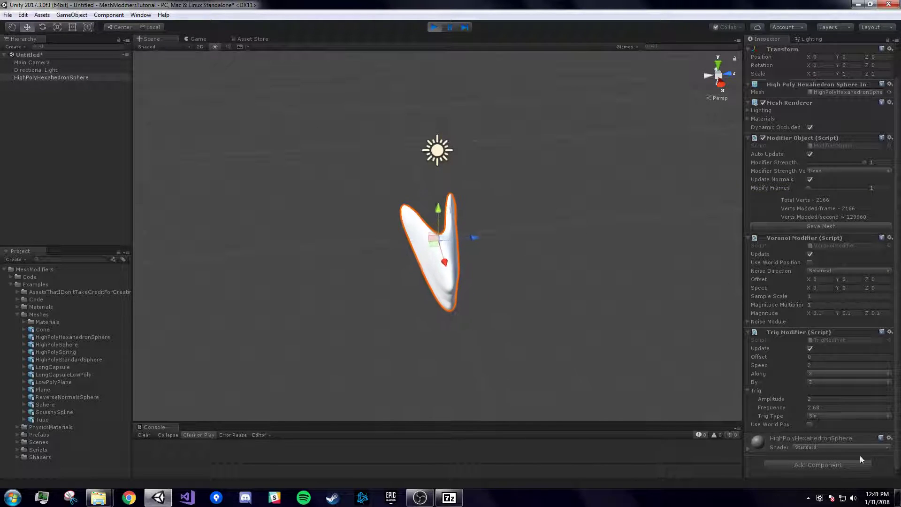
pyautogui.click(842, 465)
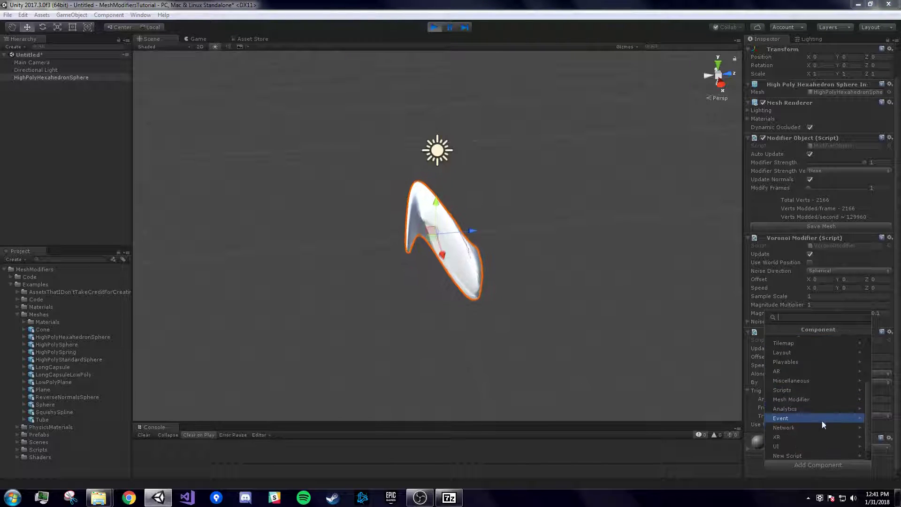
pyautogui.click(798, 397)
pyautogui.click(469, 186)
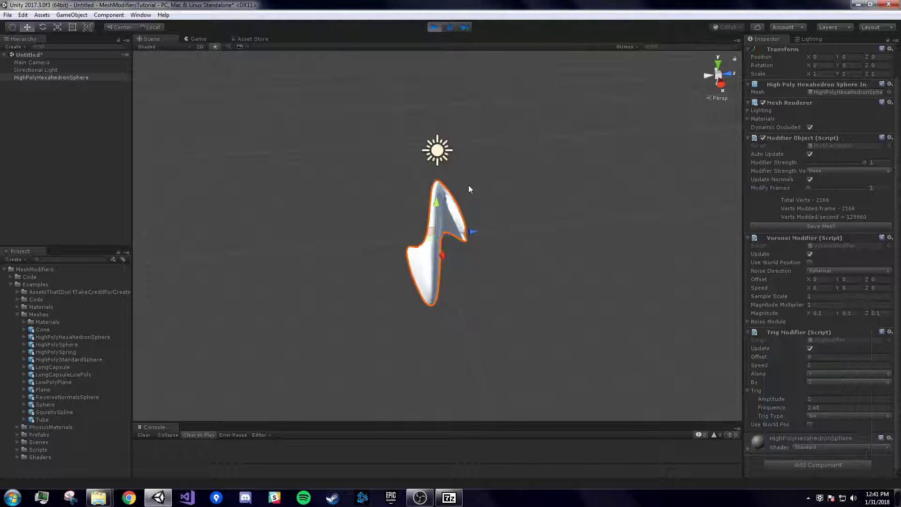
# - Stop play mode and switch to OBS
pyautogui.click(435, 27)
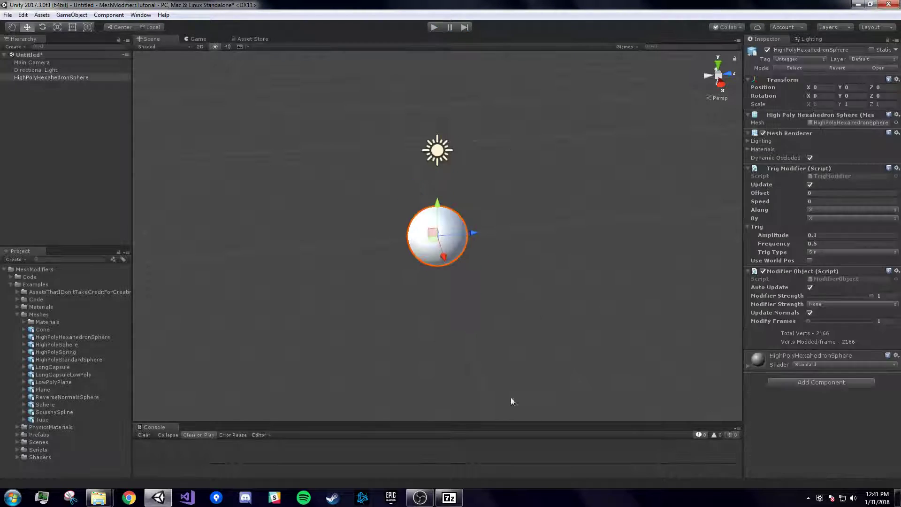
pyautogui.click(421, 498)
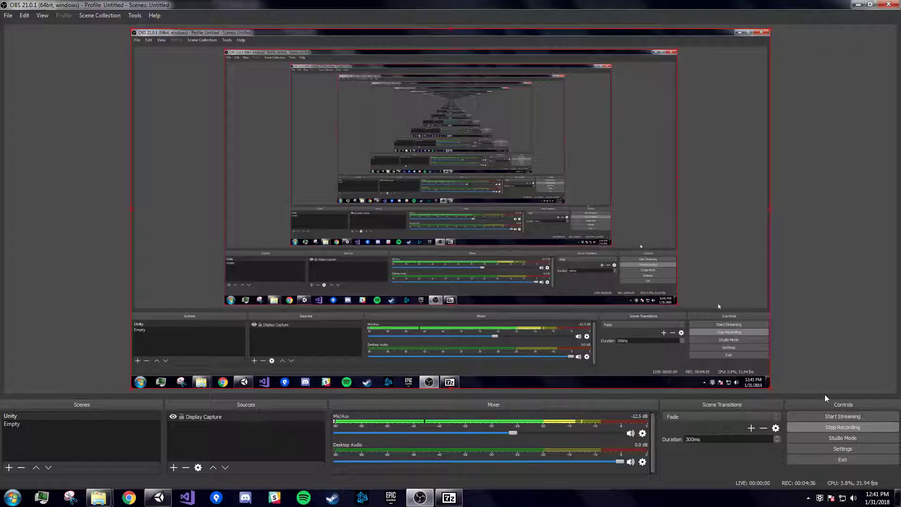